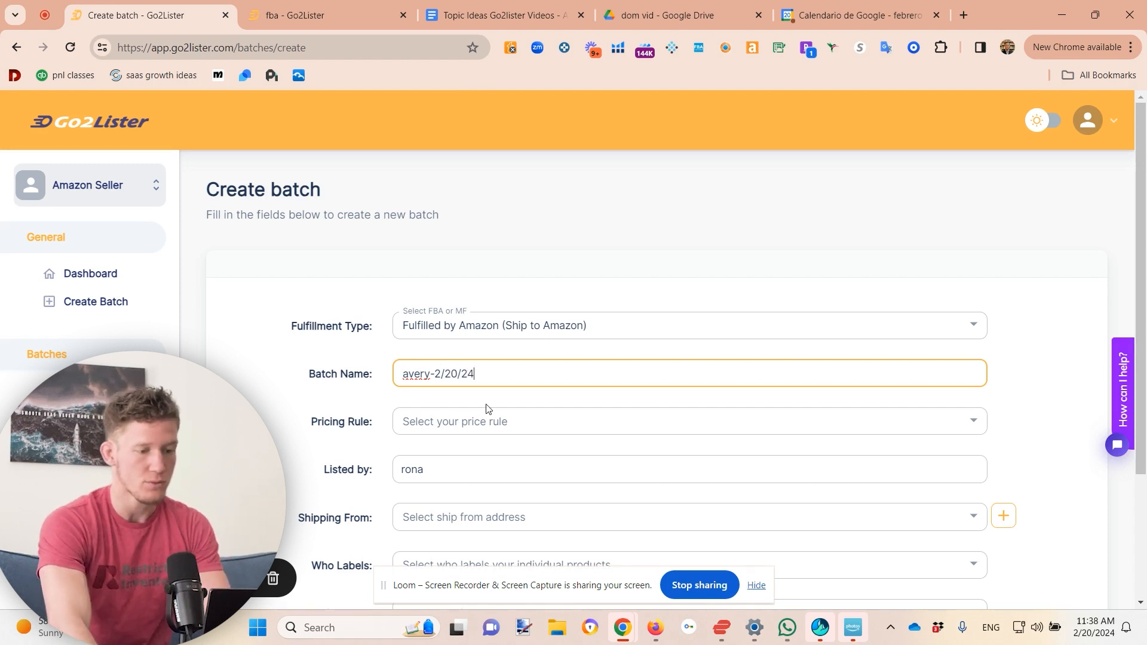
Step: Set the new batch's pricing rule to Smart Pricing and choose the person who lists the items
{"action": "left_click", "coordinate": [485, 423]}
{"action": "left_click", "coordinate": [449, 484]}
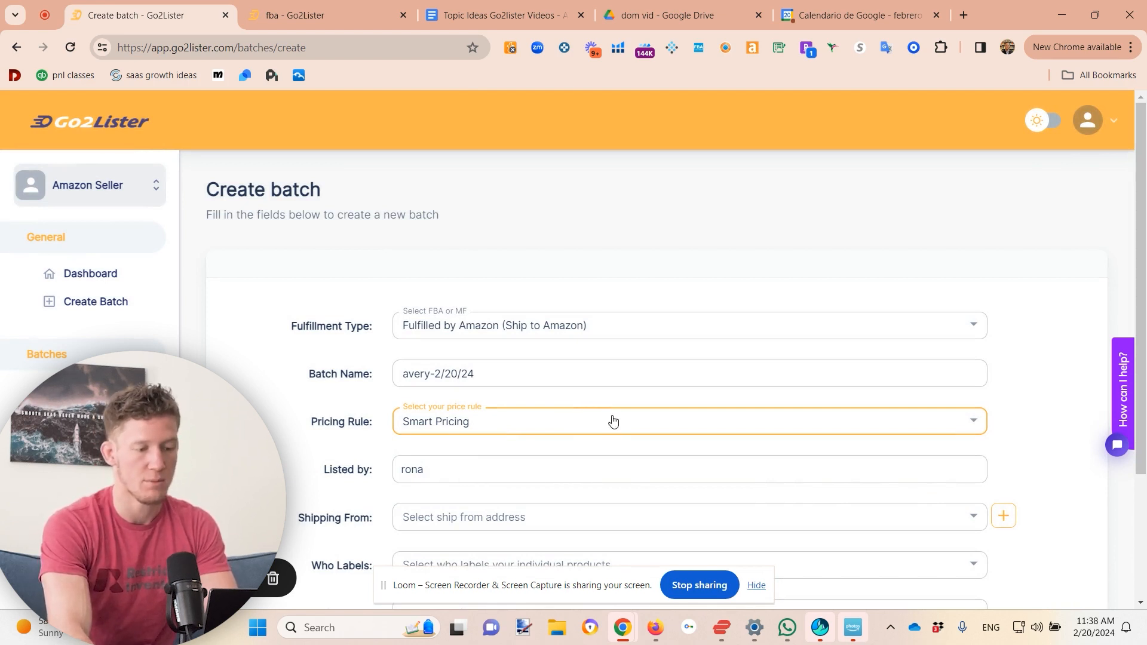
{"action": "scroll", "coordinate": [536, 488], "scroll_direction": "down", "scroll_amount": 2}
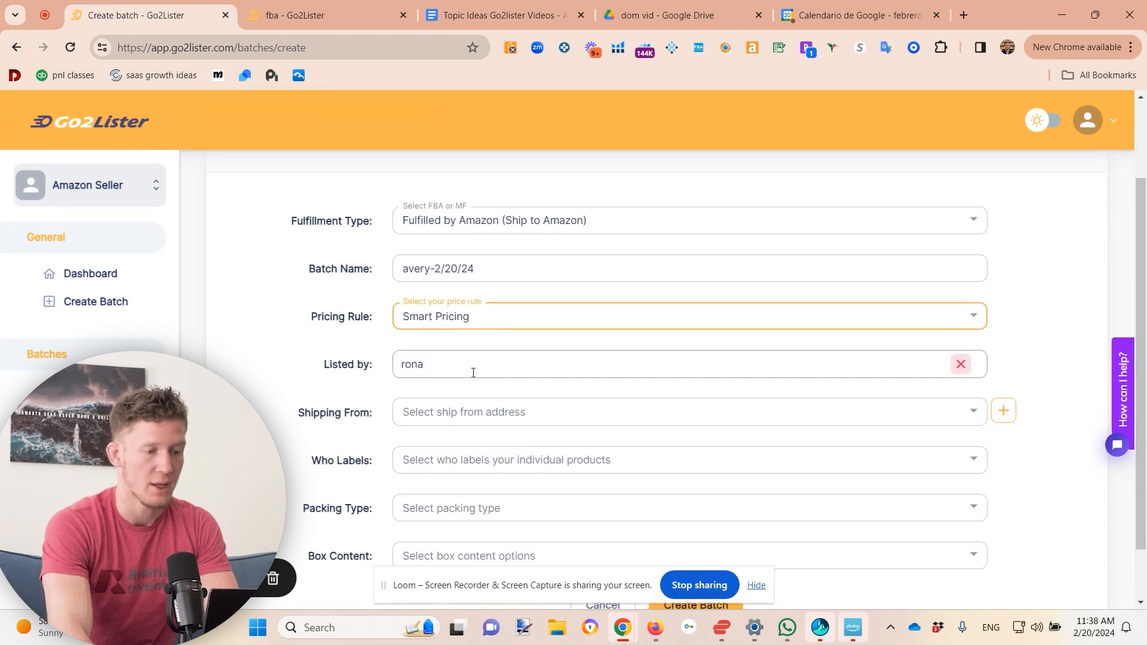
{"action": "left_click", "coordinate": [473, 372]}
{"action": "left_click", "coordinate": [448, 418]}
{"action": "left_click", "coordinate": [447, 369]}
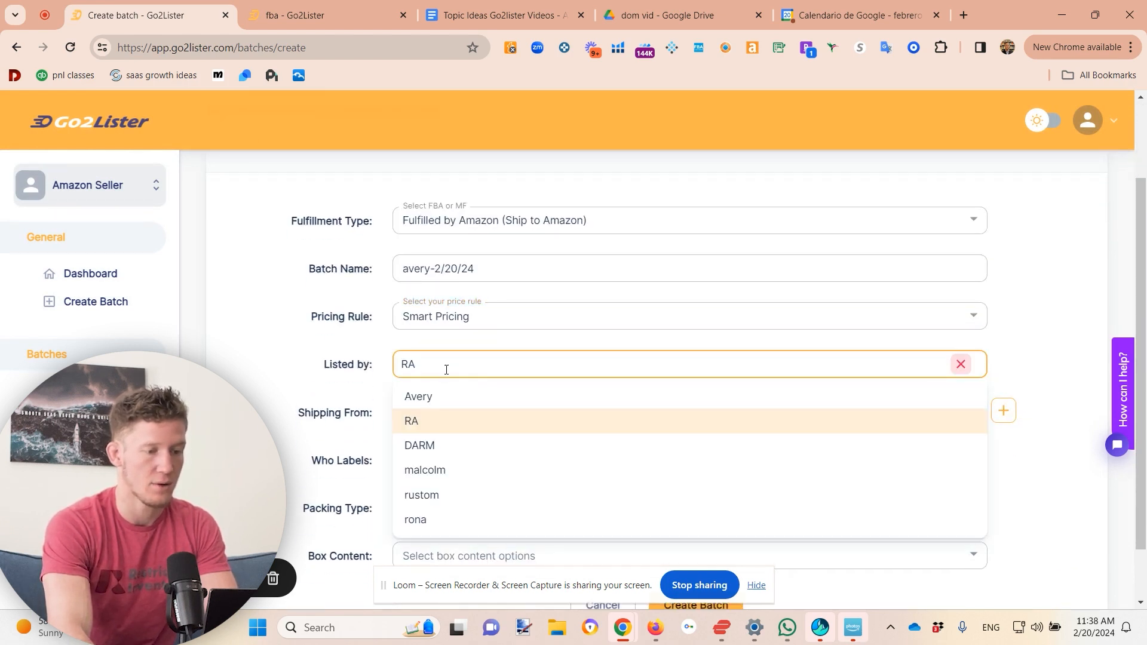
{"action": "left_click", "coordinate": [427, 404]}
Step: Select the ship-from address and set the labeling option to "I want to label my products (recommended)"
{"action": "left_click", "coordinate": [449, 414]}
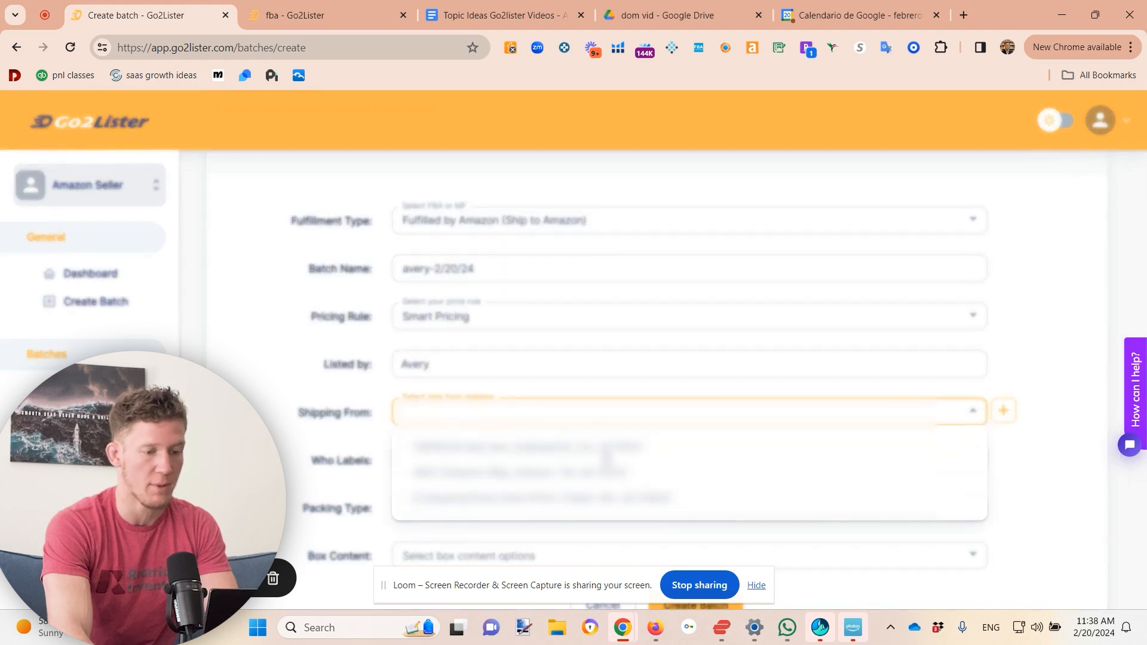
{"action": "left_click", "coordinate": [532, 449]}
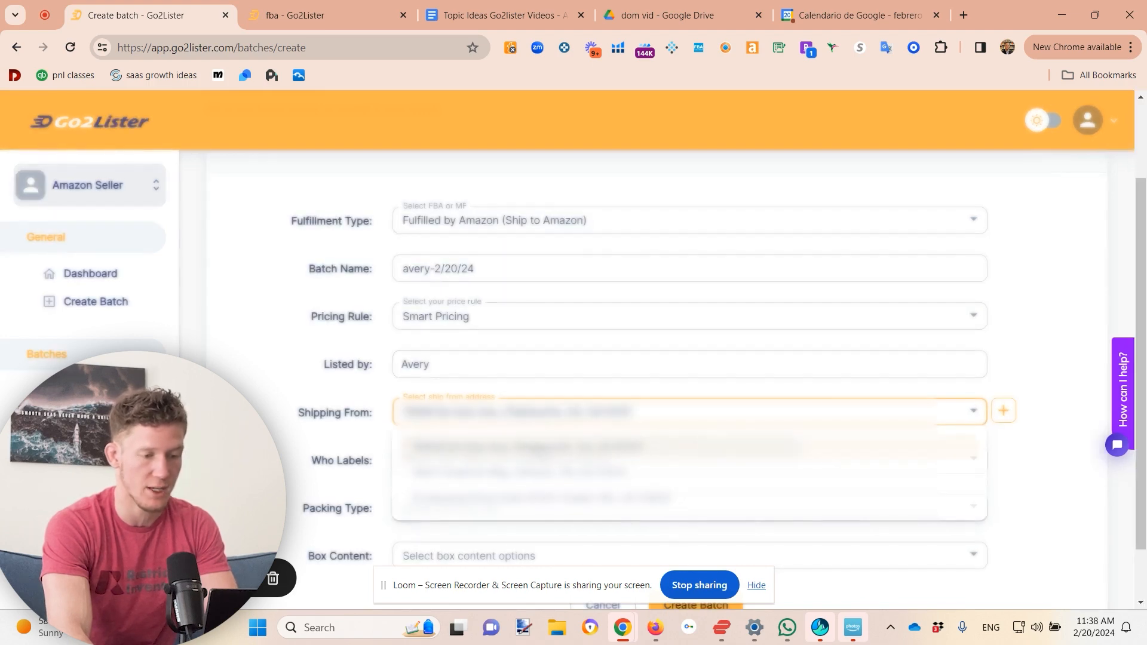
{"action": "left_click", "coordinate": [496, 466]}
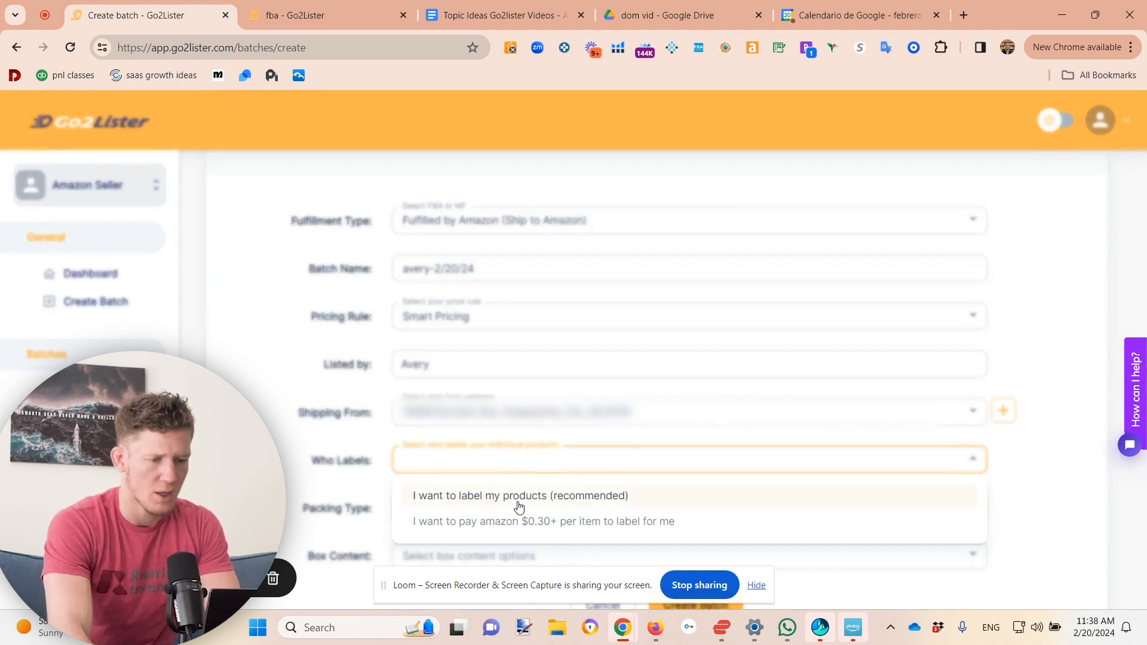
{"action": "left_click", "coordinate": [517, 497]}
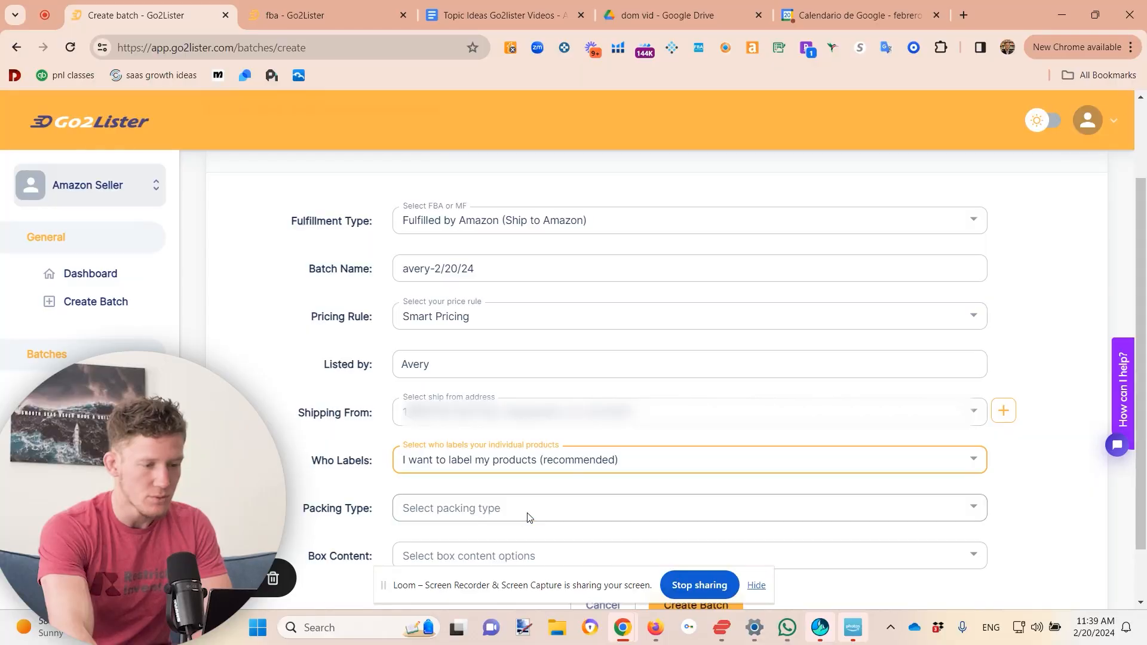
Step: Set the packing type to "I am packing individual products" and the box content to "I want to provide box content"
{"action": "left_click", "coordinate": [582, 507]}
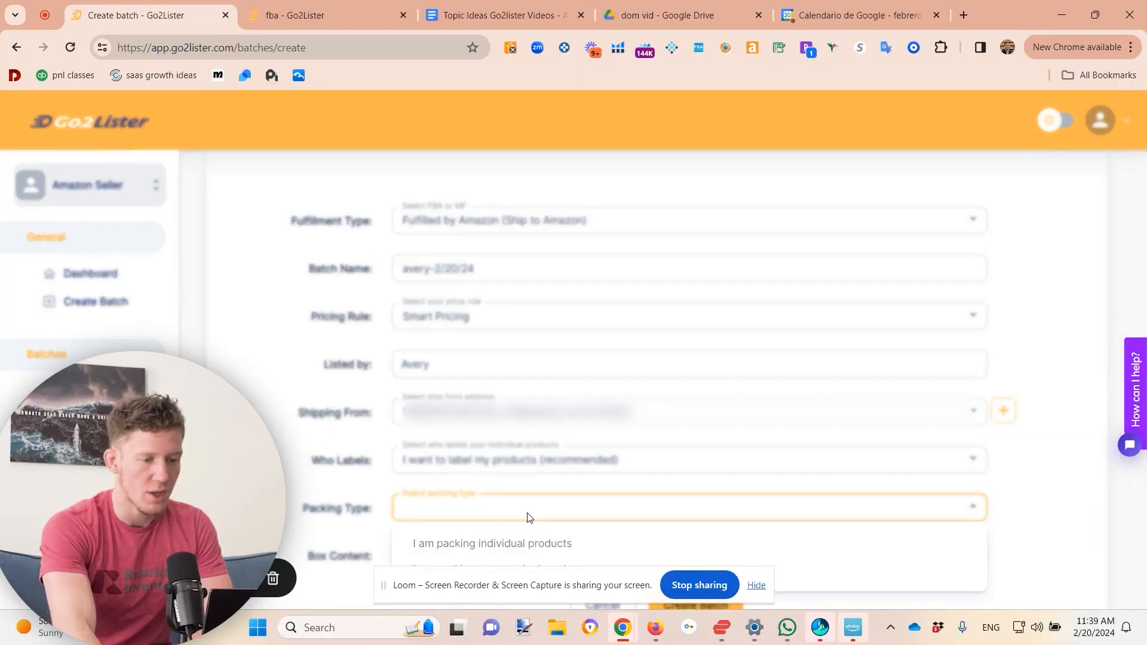
{"action": "left_click", "coordinate": [500, 543]}
{"action": "left_click", "coordinate": [756, 586]}
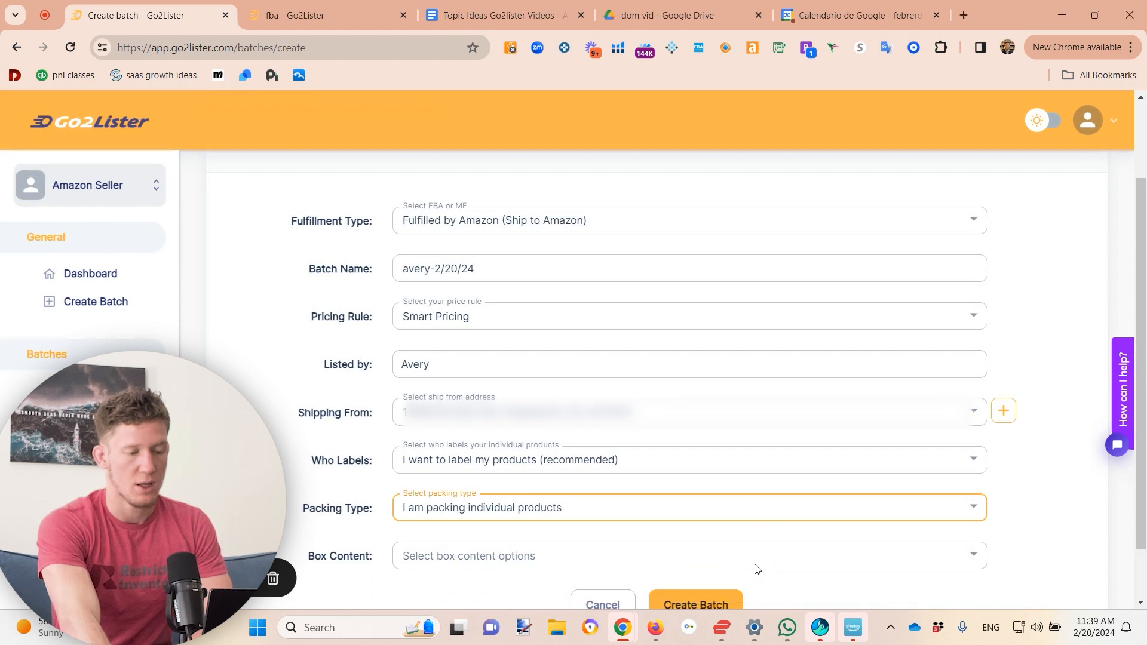
{"action": "scroll", "coordinate": [754, 513], "scroll_direction": "down", "scroll_amount": 1}
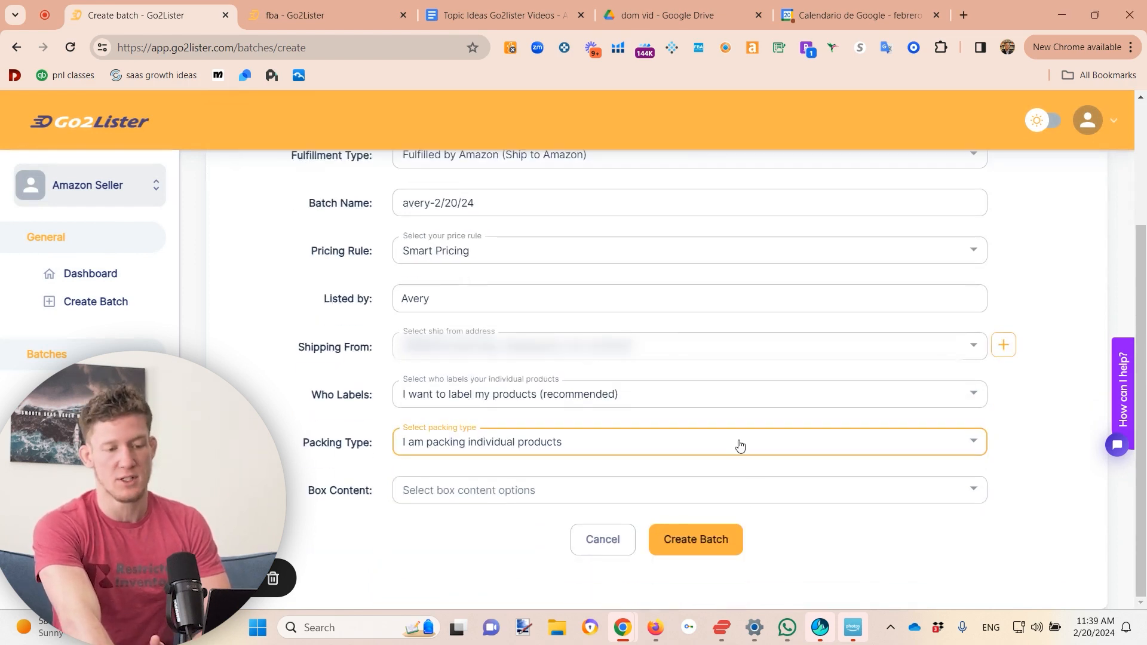
{"action": "left_click", "coordinate": [718, 448]}
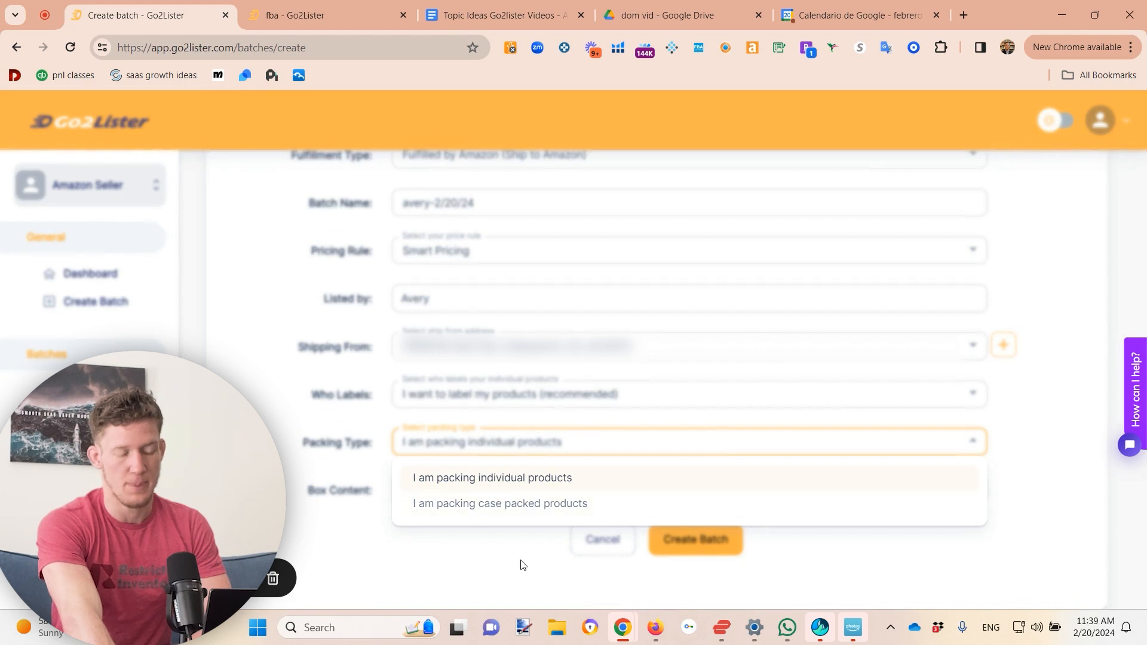
{"action": "left_click", "coordinate": [479, 536]}
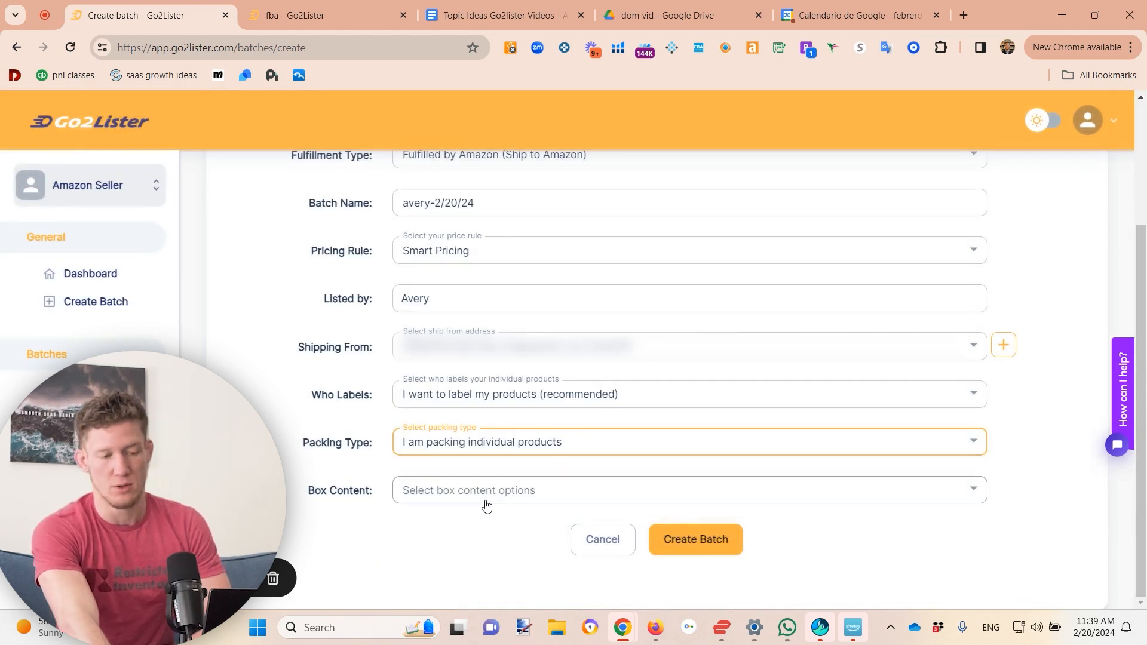
{"action": "left_click", "coordinate": [485, 505]}
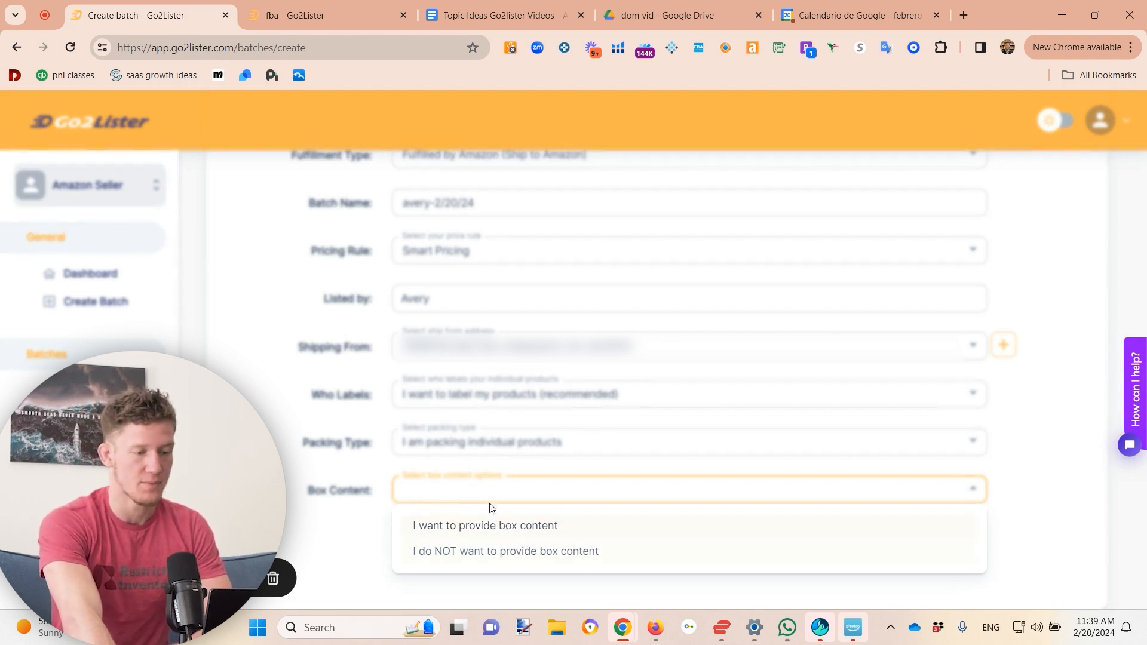
{"action": "left_click", "coordinate": [455, 526]}
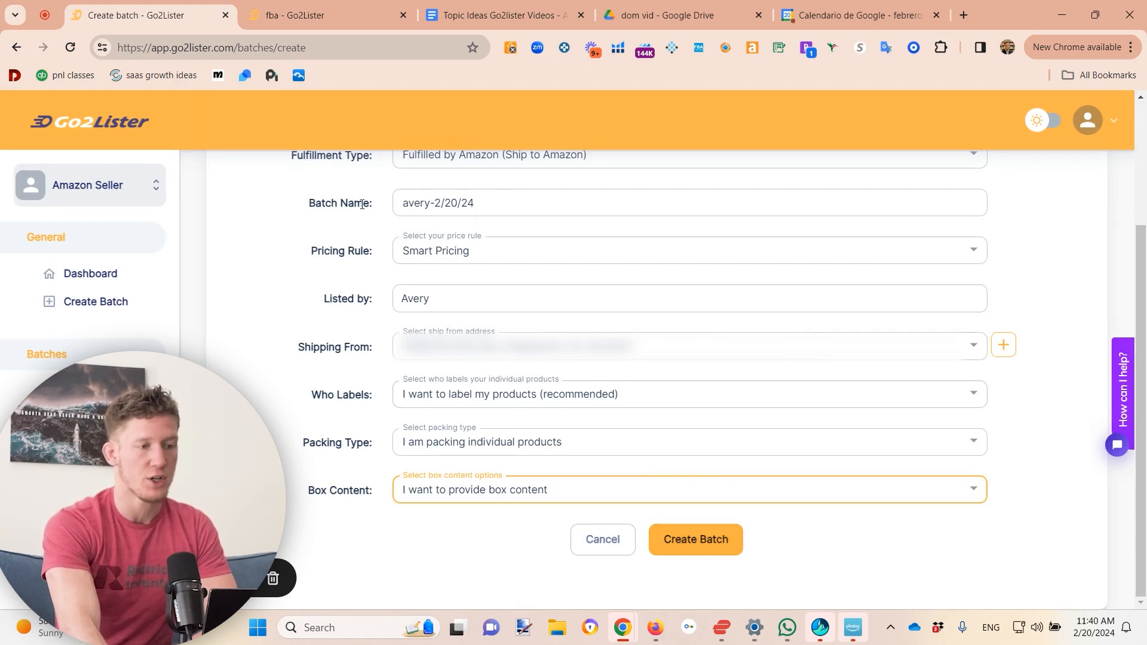
Step: Switch to the existing fba batch and set the condition for scanned items to G
{"action": "left_click", "coordinate": [304, 17]}
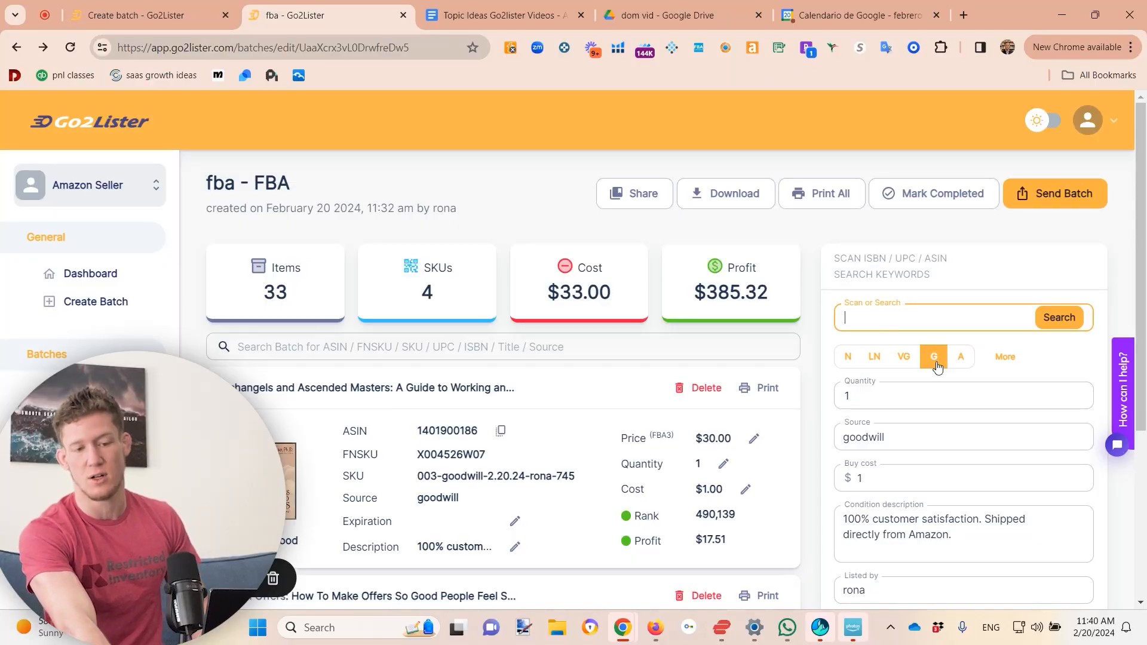
{"action": "left_click", "coordinate": [901, 357]}
{"action": "left_click", "coordinate": [868, 357]}
{"action": "left_click", "coordinate": [847, 357]}
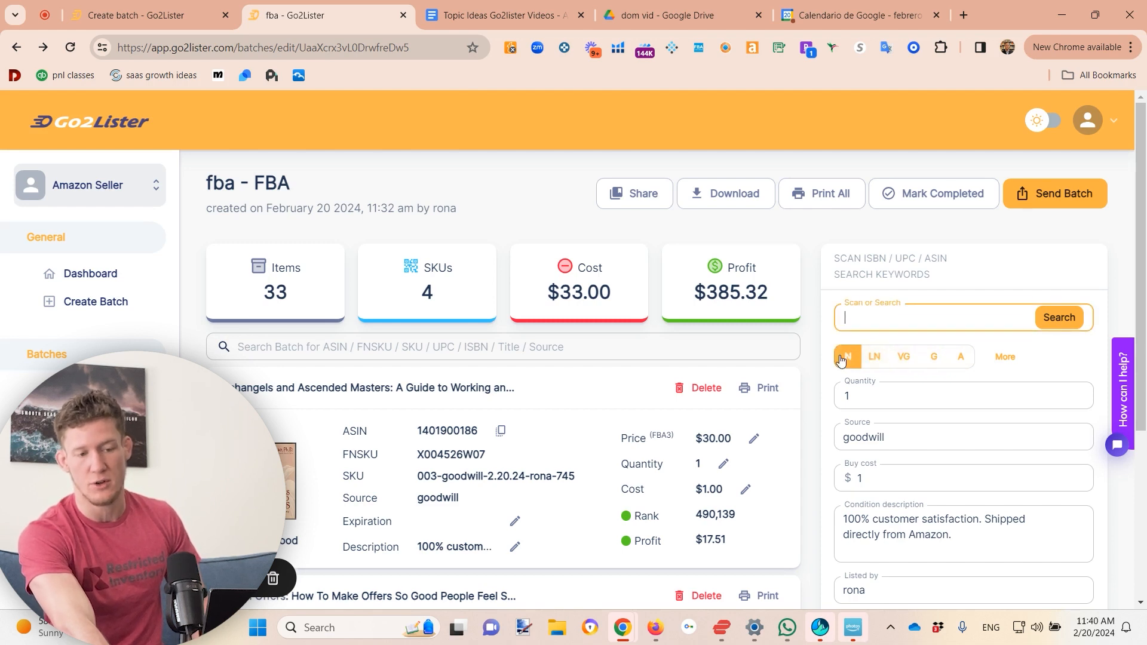
{"action": "left_click", "coordinate": [957, 361]}
{"action": "left_click", "coordinate": [937, 363]}
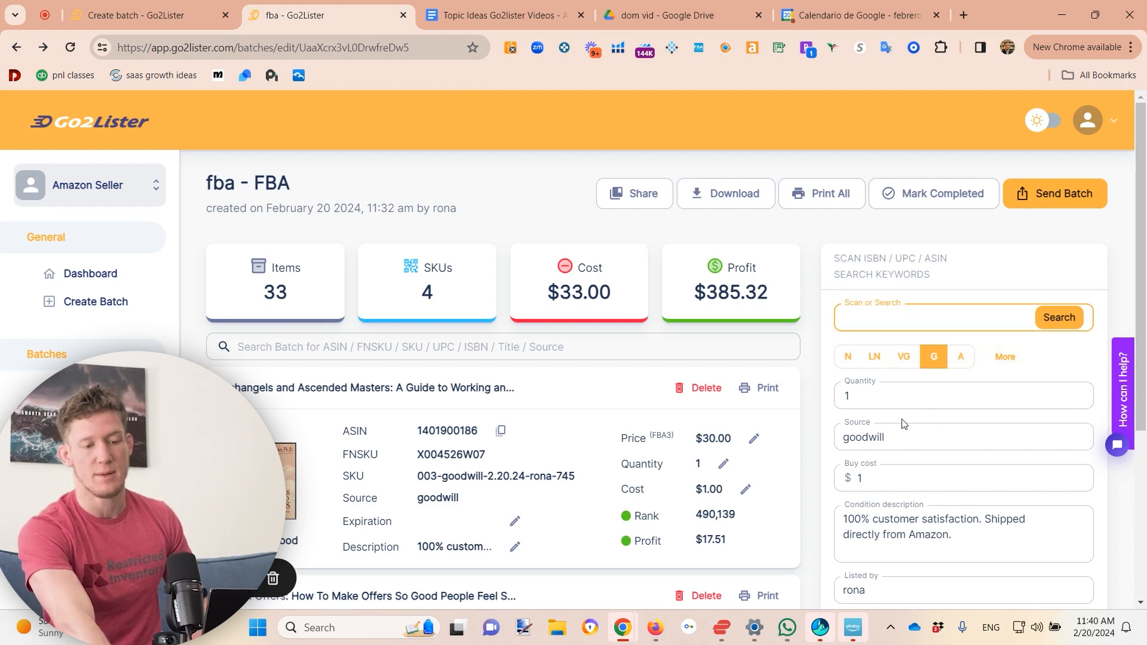
Step: Go through the quantity, source and buy cost for scanned items, choosing goodwill as the source
{"action": "left_click", "coordinate": [898, 395]}
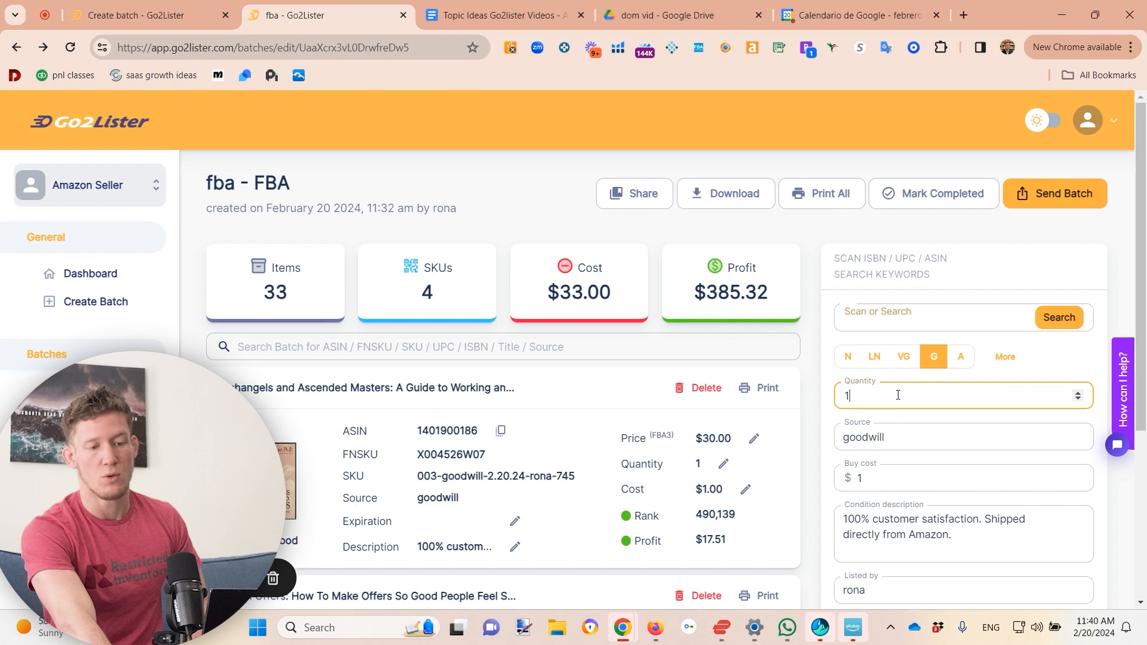
{"action": "left_click", "coordinate": [904, 438]}
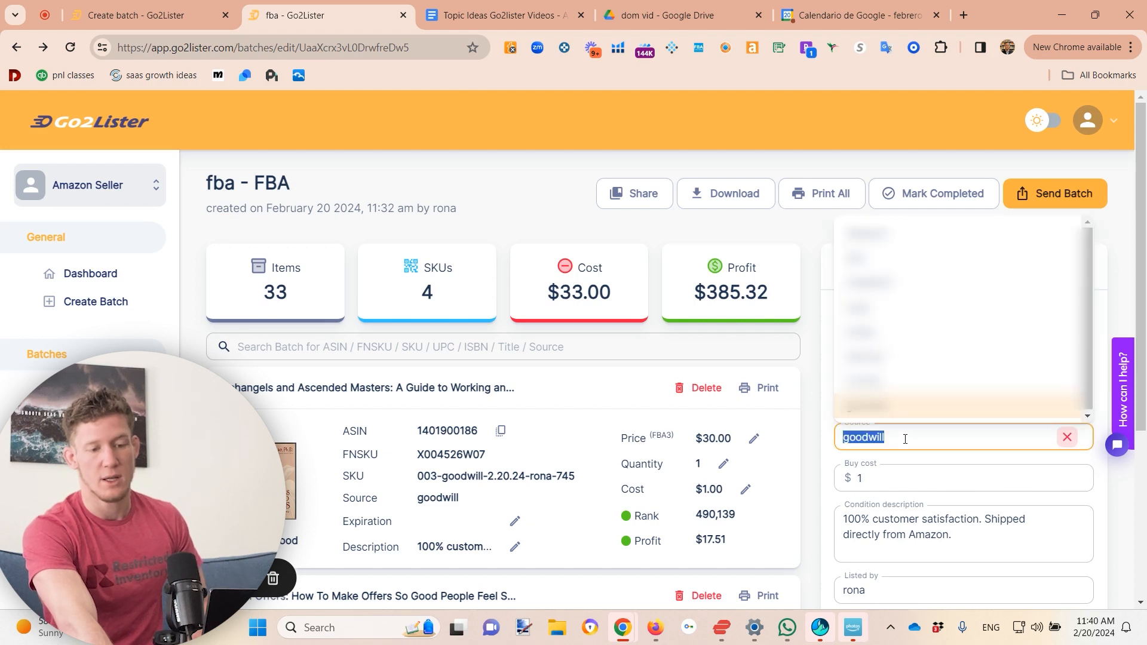
{"action": "left_click", "coordinate": [880, 409]}
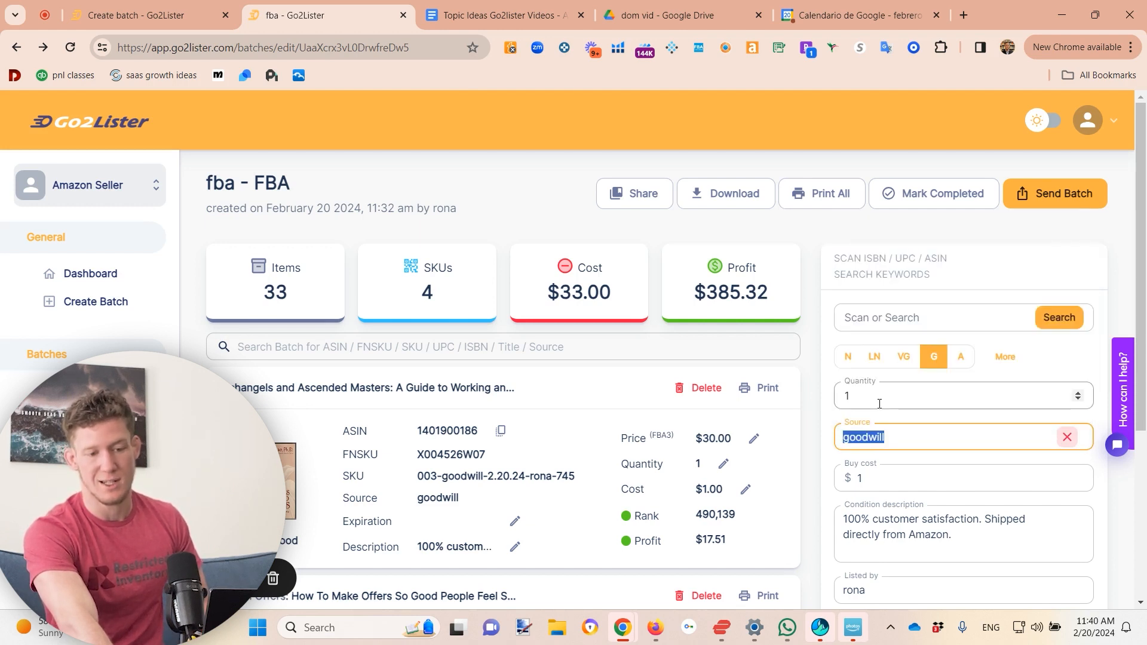
{"action": "left_click", "coordinate": [890, 480]}
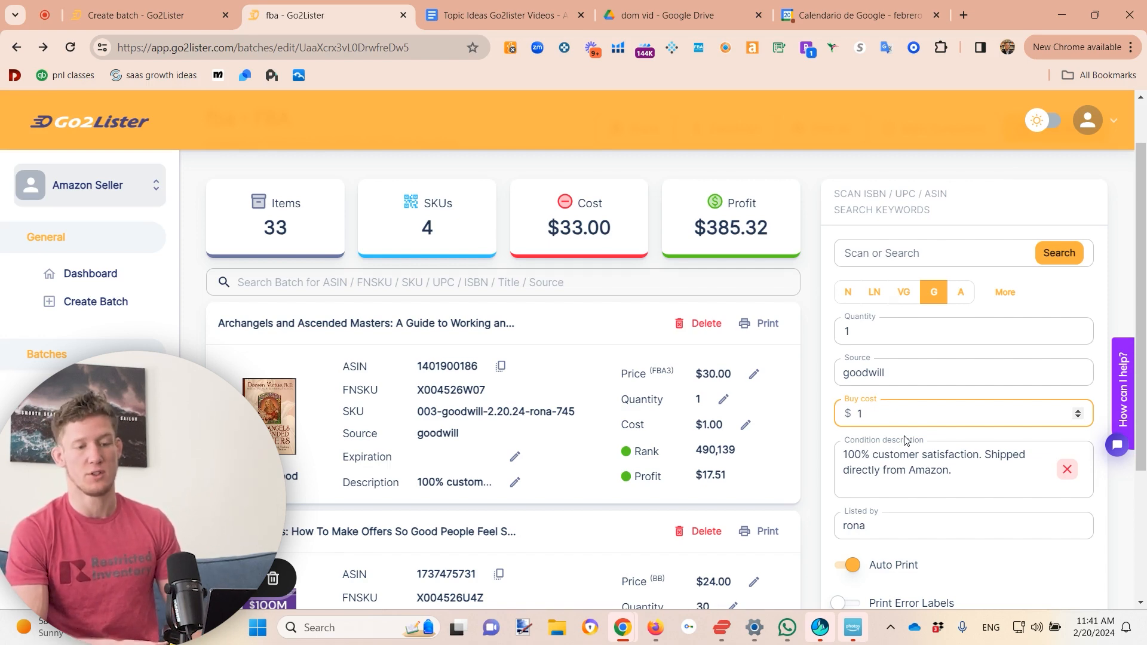
Step: Choose the condition description "100% customer satisfaction. Shipped directly from Amazon." and select the lister's name for scanned items
{"action": "scroll", "coordinate": [905, 440], "scroll_direction": "down", "scroll_amount": 1}
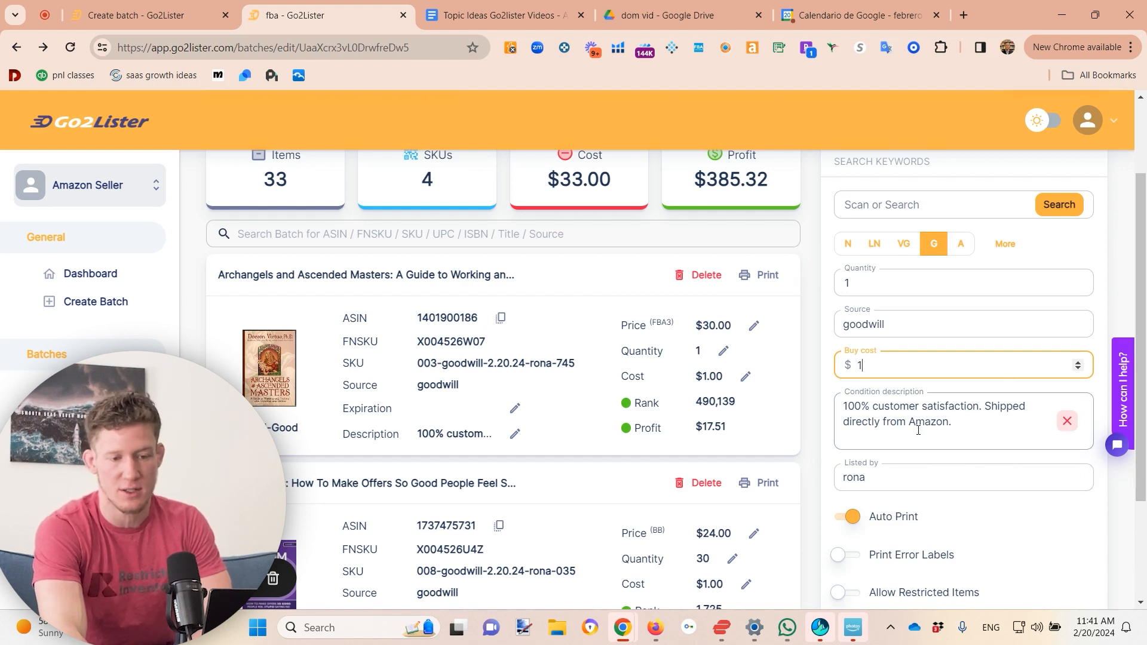
{"action": "left_click", "coordinate": [981, 420]}
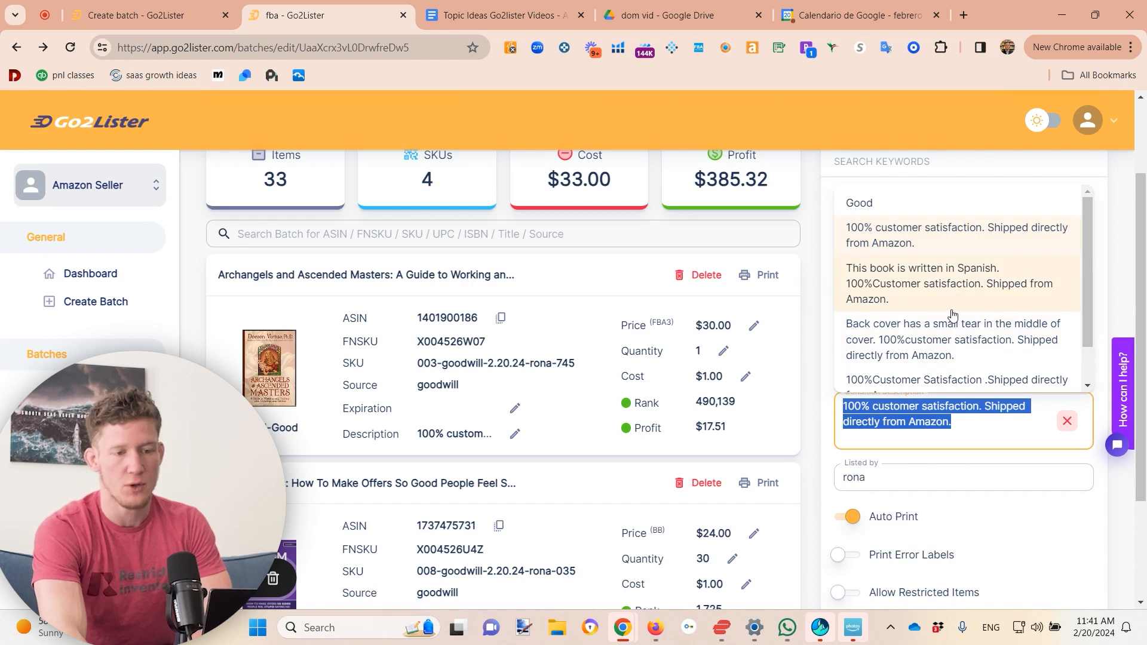
{"action": "scroll", "coordinate": [952, 315], "scroll_direction": "down", "scroll_amount": 1}
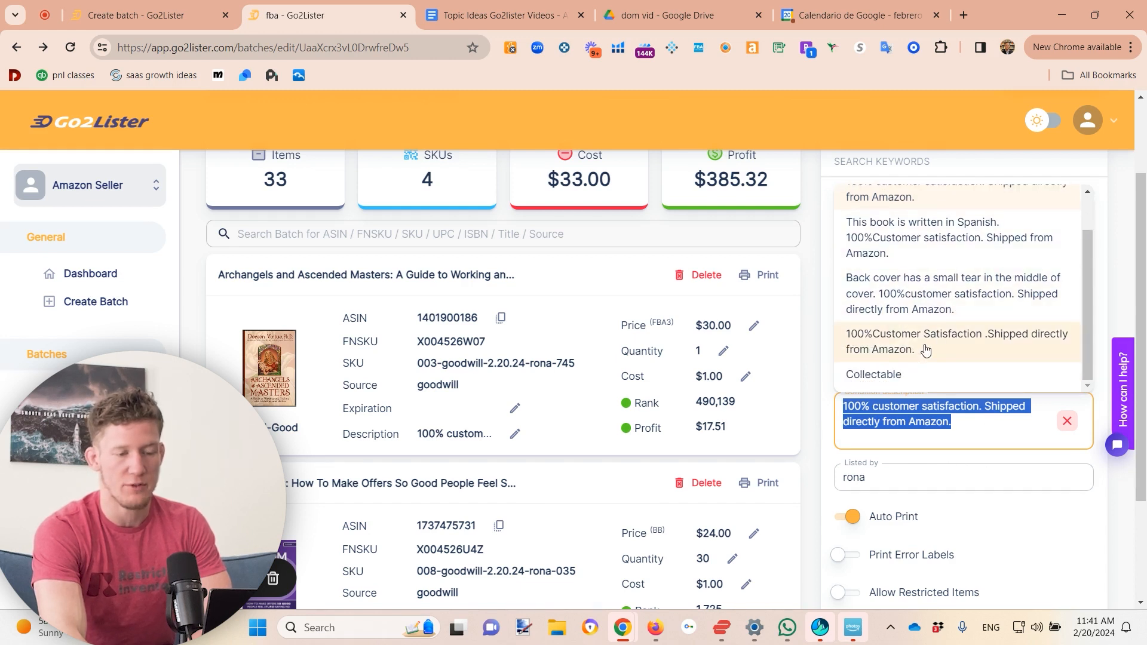
{"action": "scroll", "coordinate": [929, 305], "scroll_direction": "up", "scroll_amount": 1}
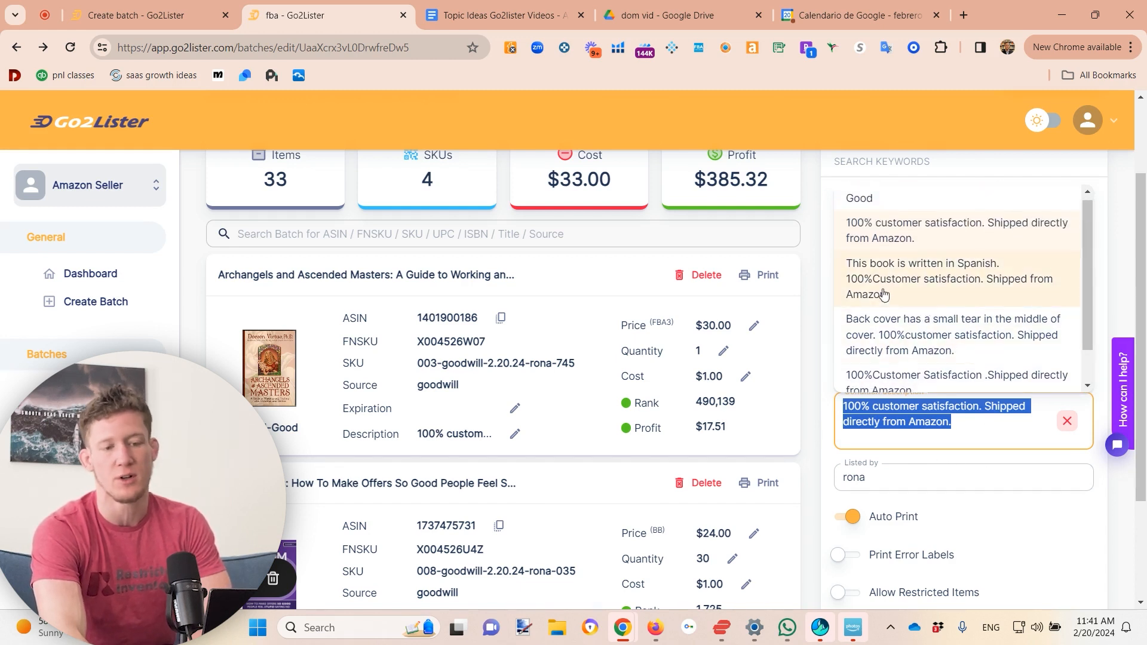
{"action": "left_click", "coordinate": [918, 228]}
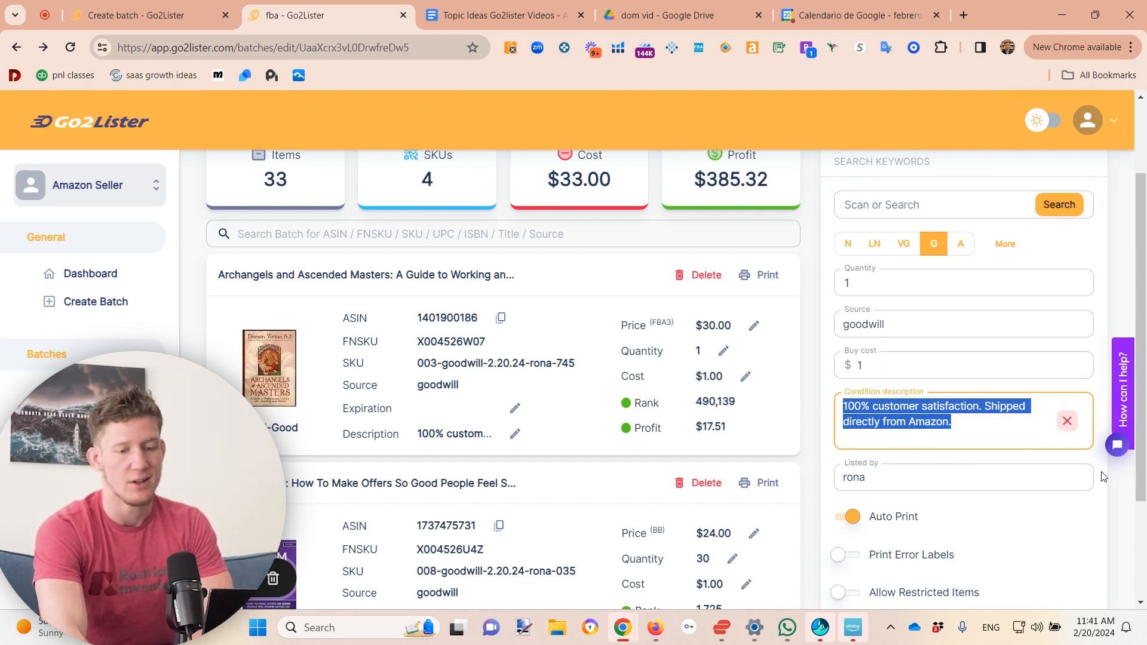
{"action": "left_click", "coordinate": [1122, 484]}
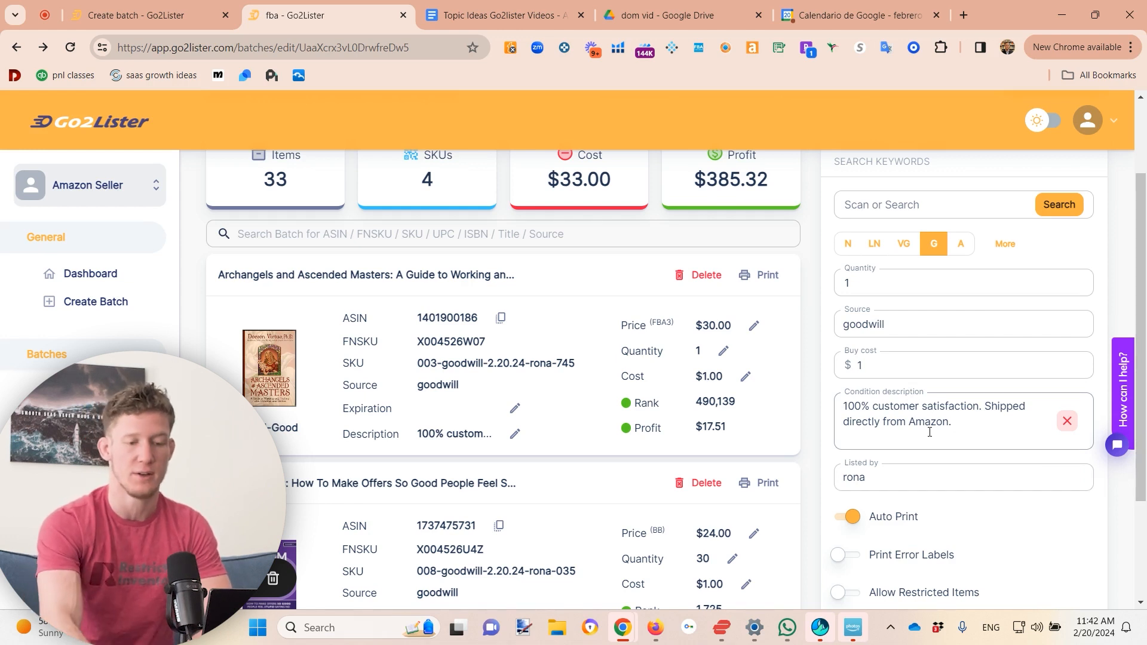
{"action": "left_click", "coordinate": [891, 477]}
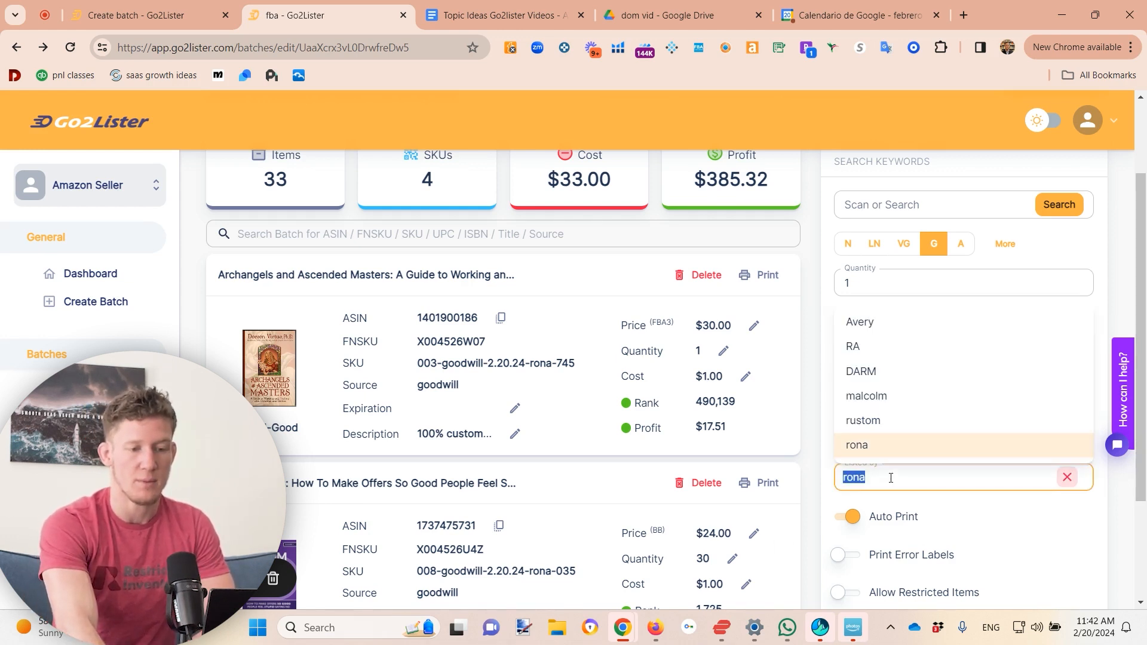
{"action": "left_click", "coordinate": [876, 322]}
Step: Look up a book by its ISBN beginning with 9780 to add it to the batch
{"action": "scroll", "coordinate": [931, 323], "scroll_direction": "up", "scroll_amount": 2}
{"action": "left_click", "coordinate": [926, 304]}
{"action": "type", "text": "9782"}
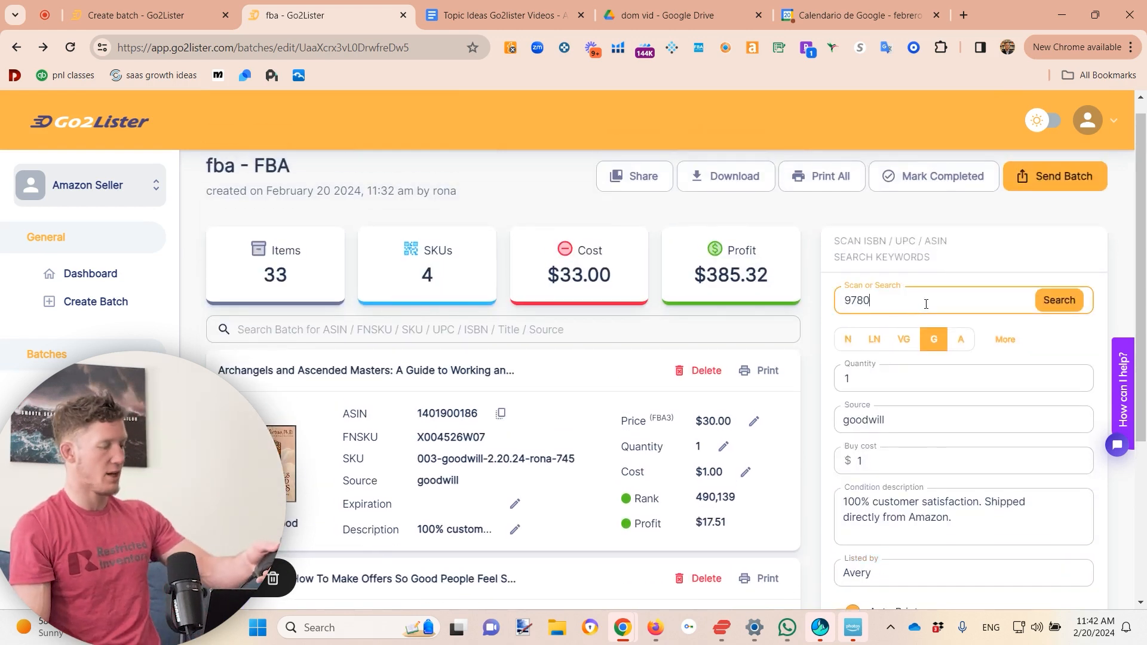
{"action": "key", "text": "Return"}
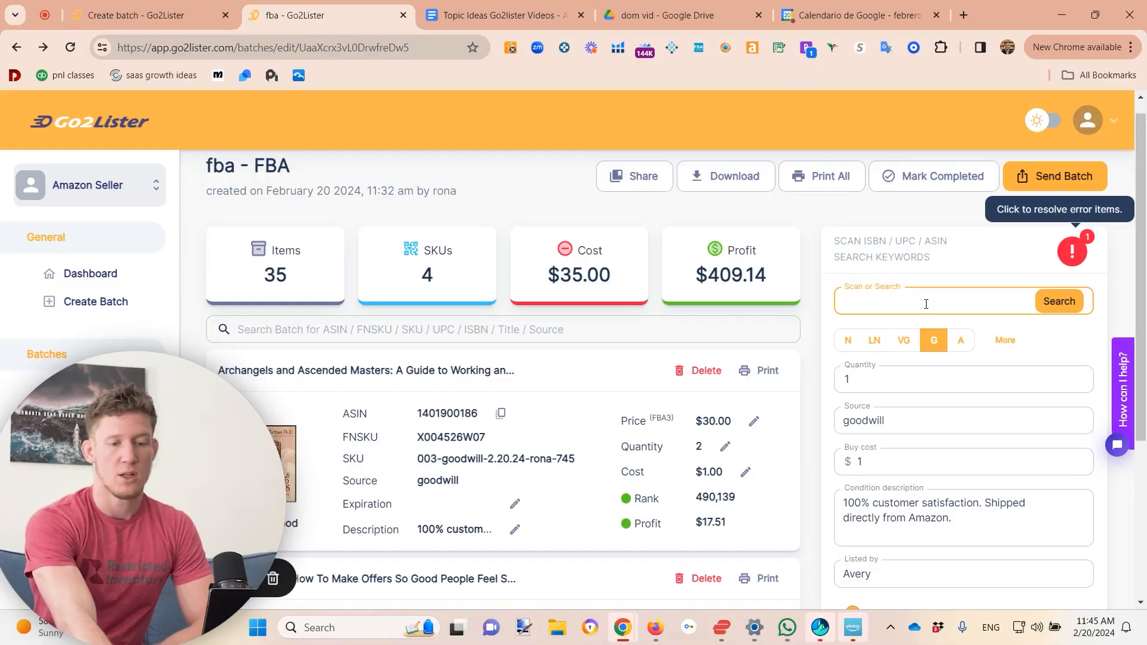
Step: Send the fba batch and review the proposed shipment's quantity and item list
{"action": "left_click", "coordinate": [1044, 186]}
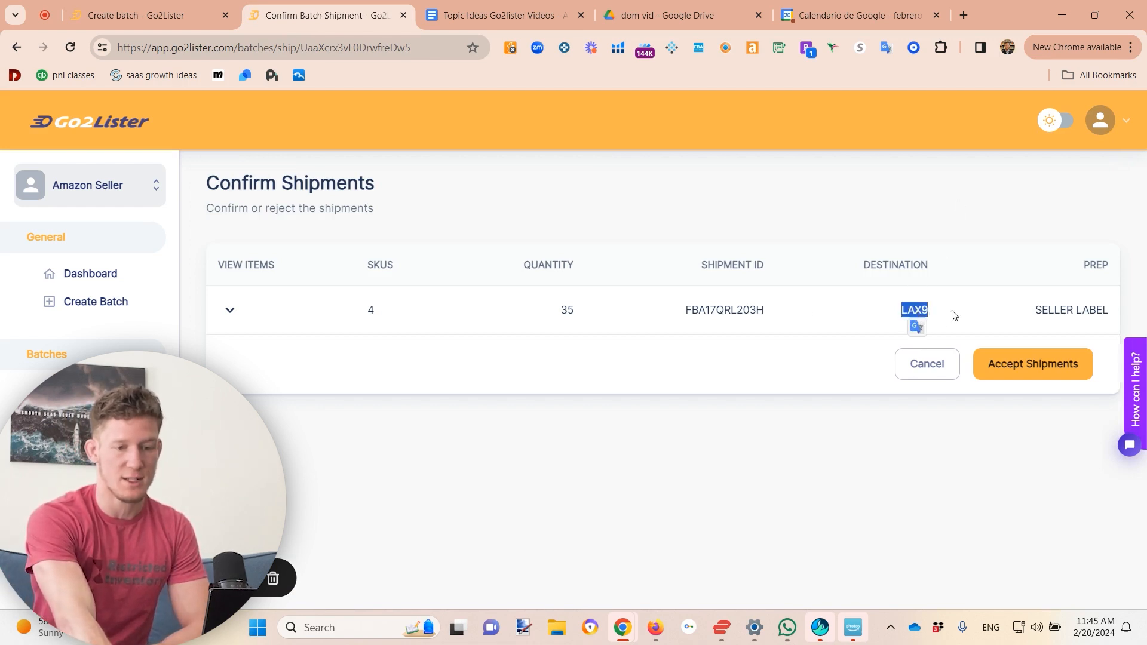
{"action": "double_click", "coordinate": [569, 314]}
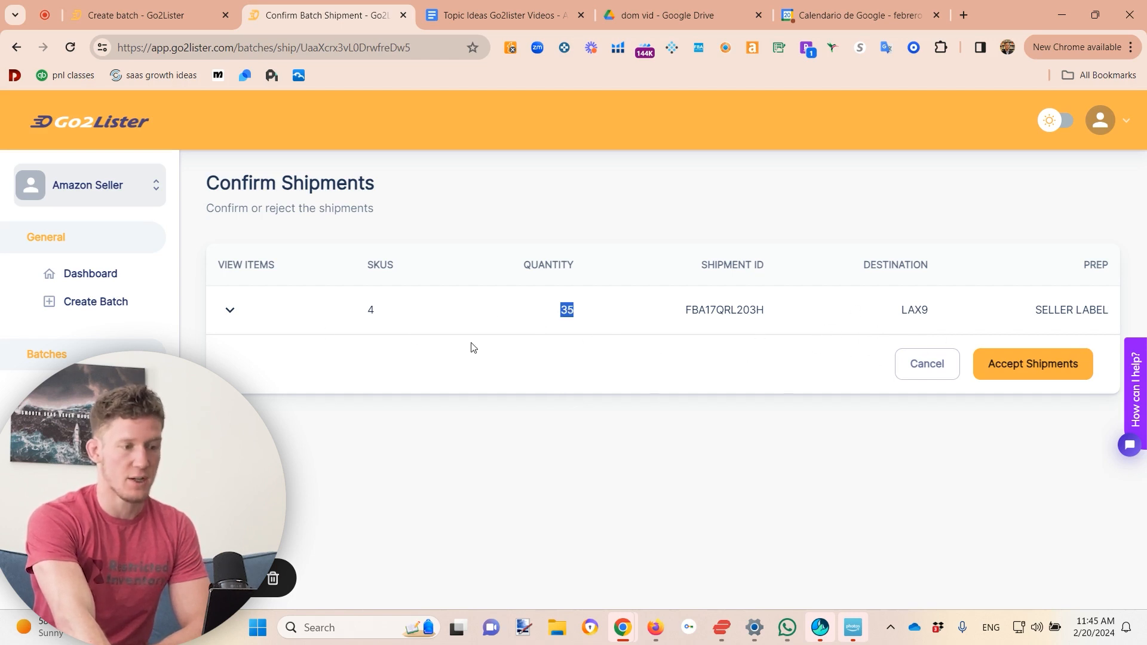
{"action": "left_click", "coordinate": [230, 310]}
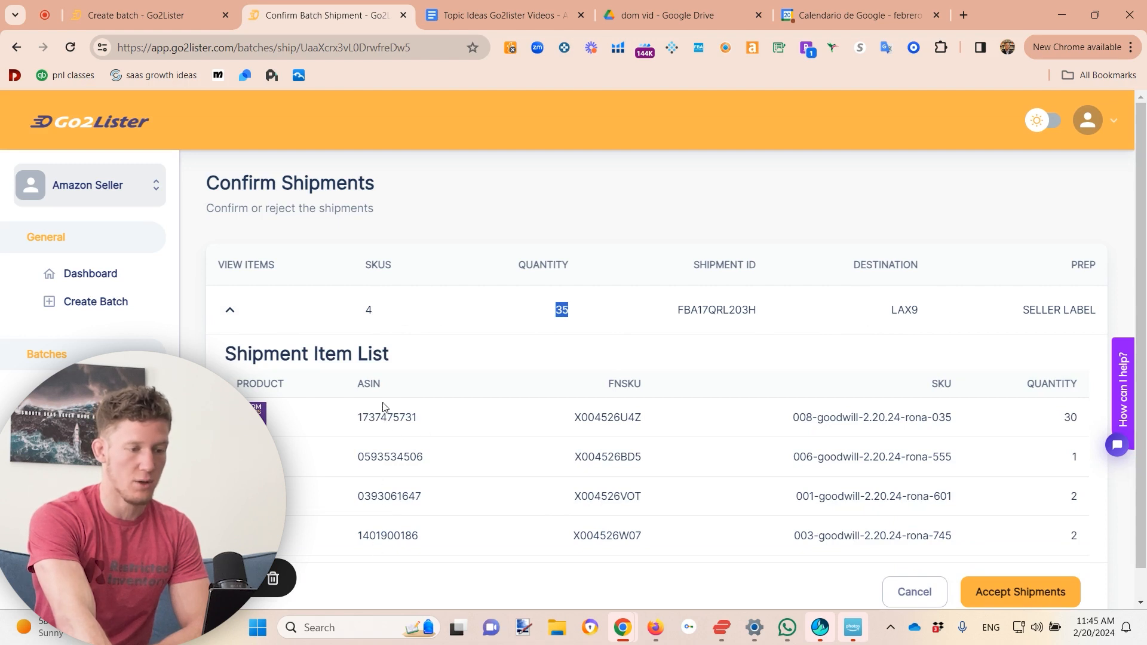
{"action": "left_click", "coordinate": [236, 315]}
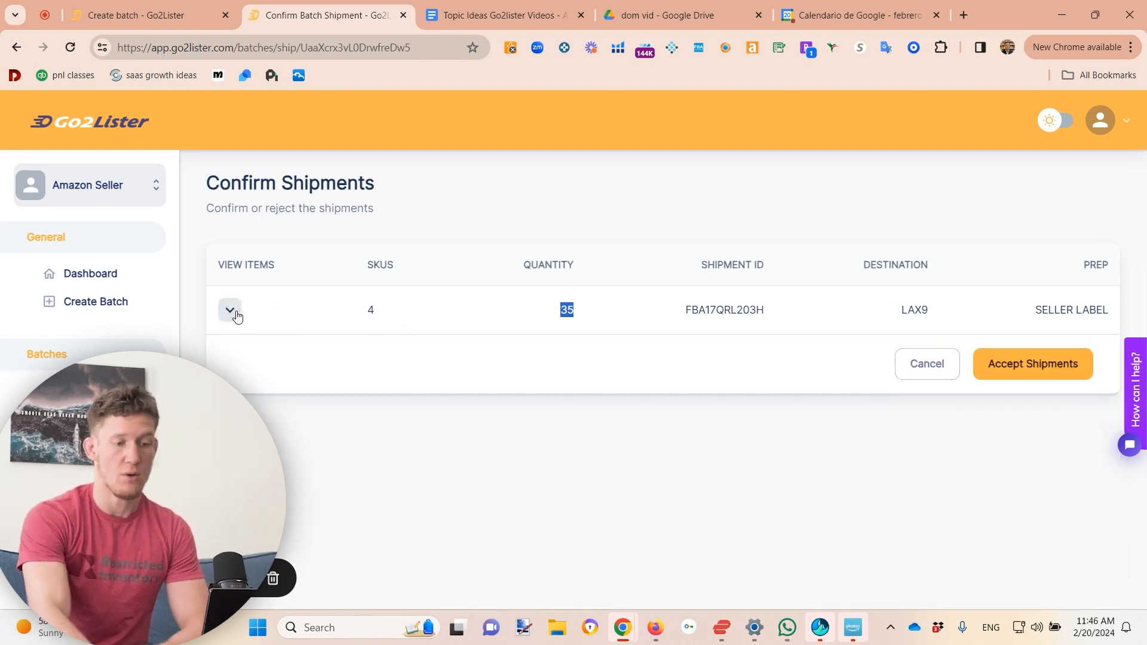